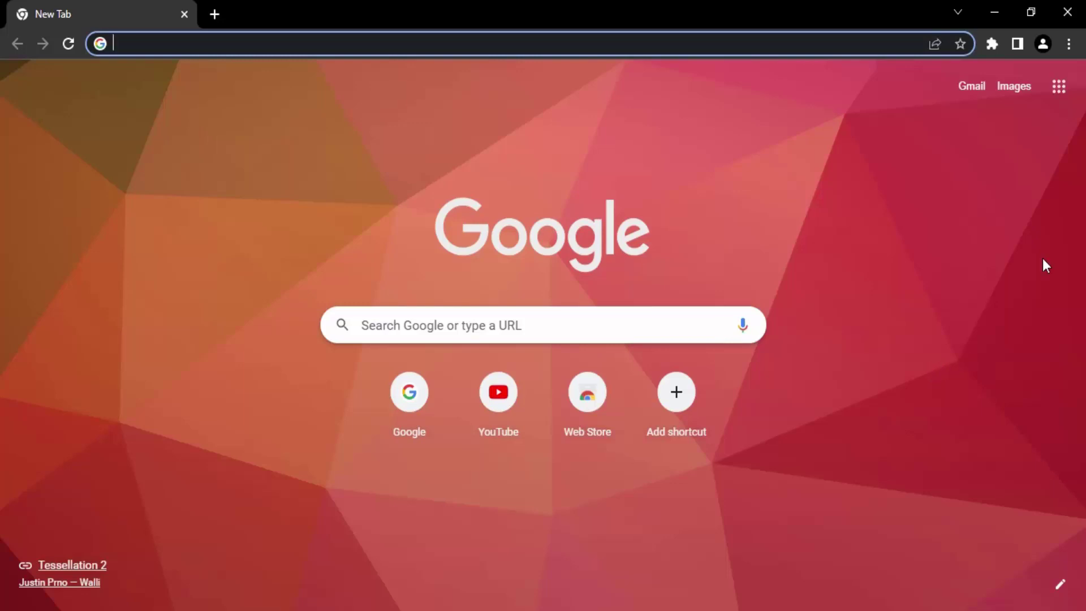
- Open Chrome's Settings page from the three-dot menu and search the settings for 'language'
left_click(1070, 45)
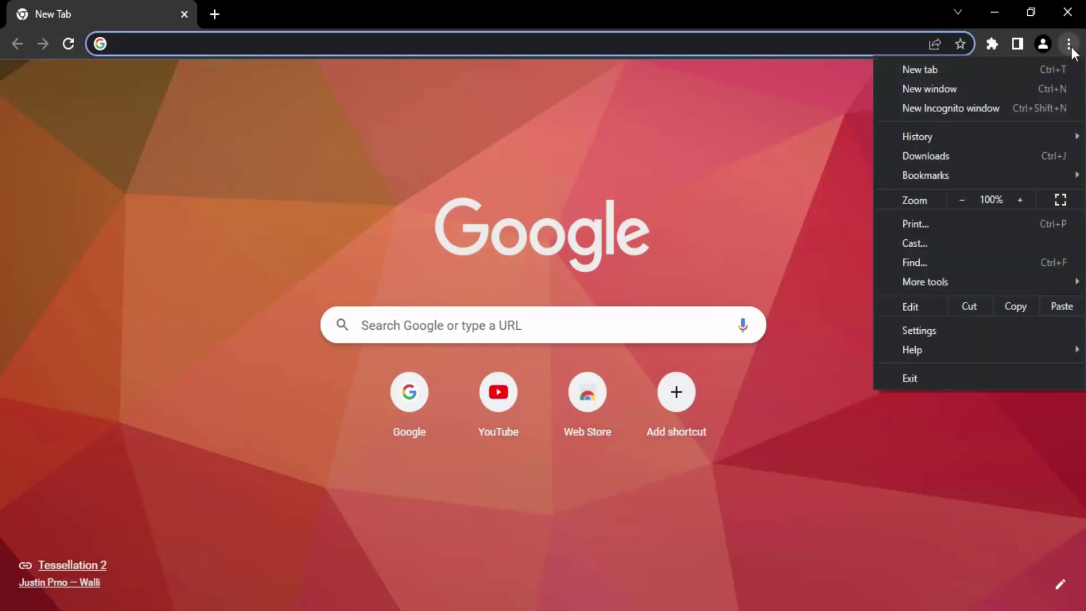
left_click(969, 329)
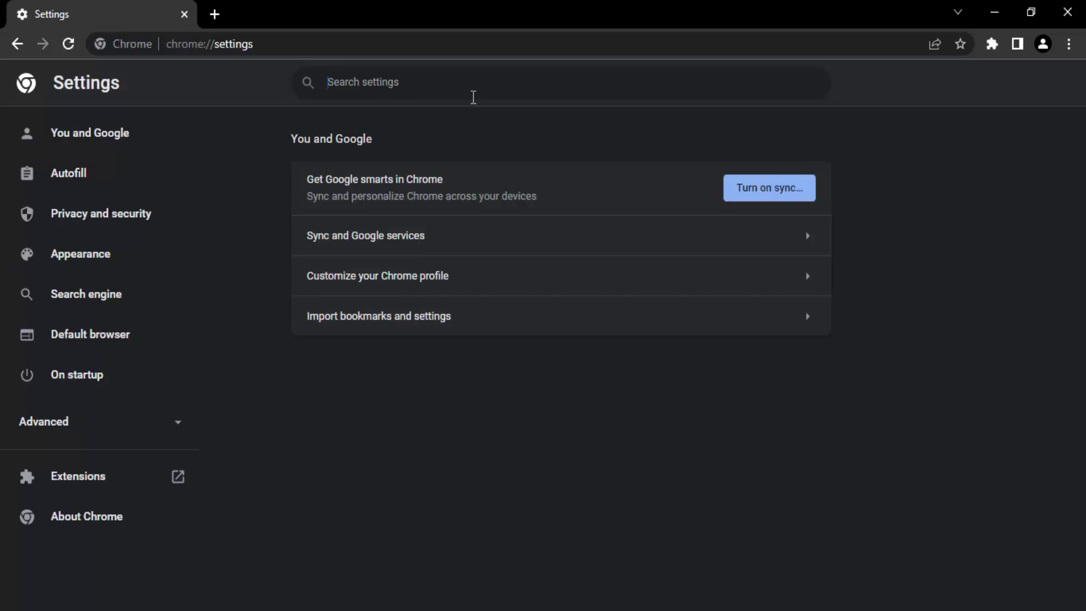
left_click(473, 98)
type("l")
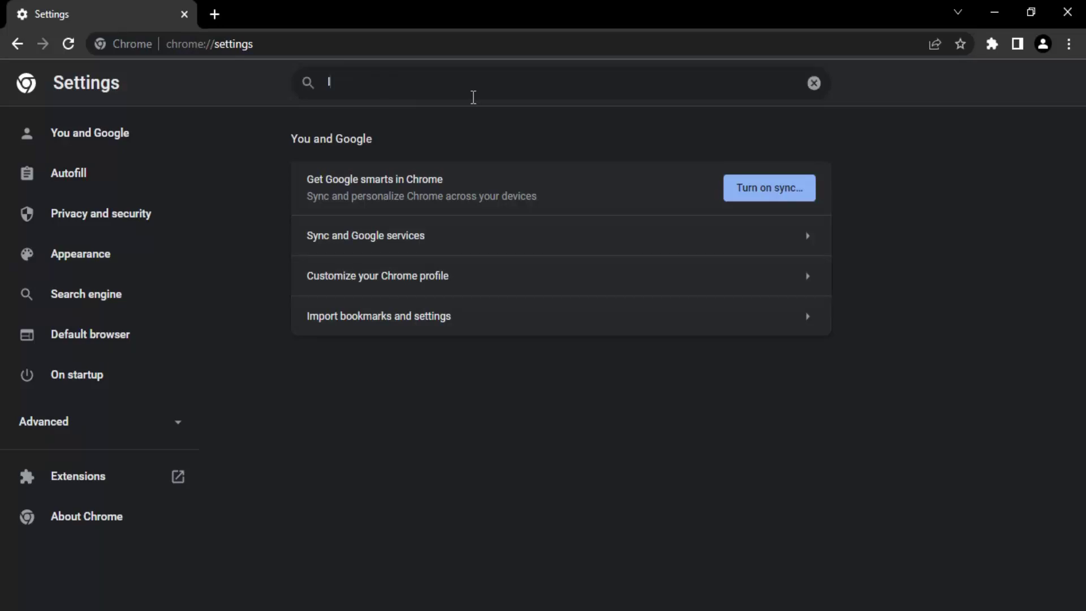
type("anguage")
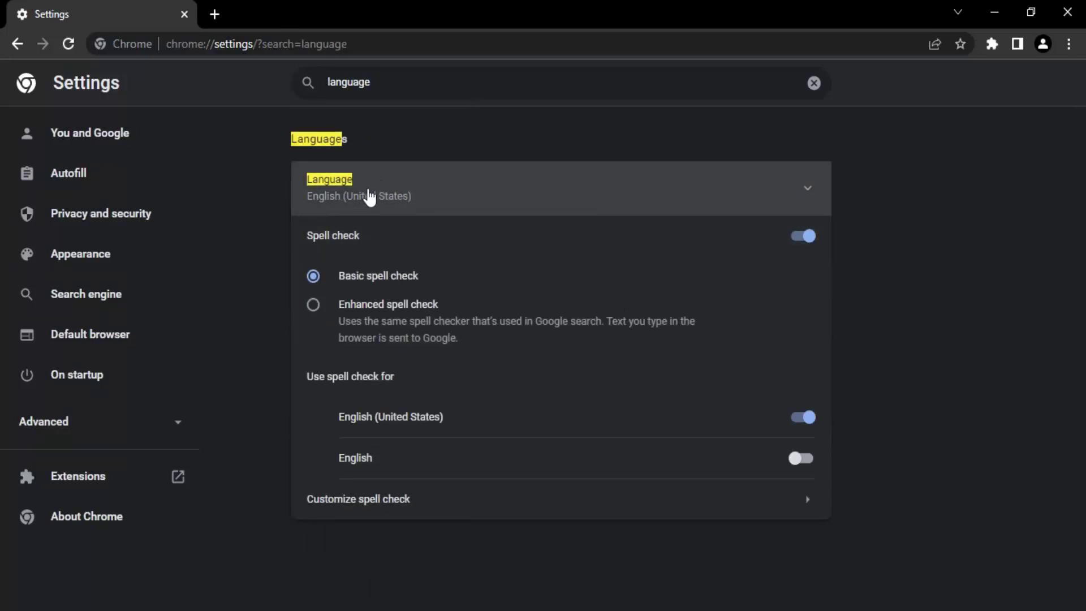
- Expand the Language setting and open the options menu for English (United States)
left_click(393, 197)
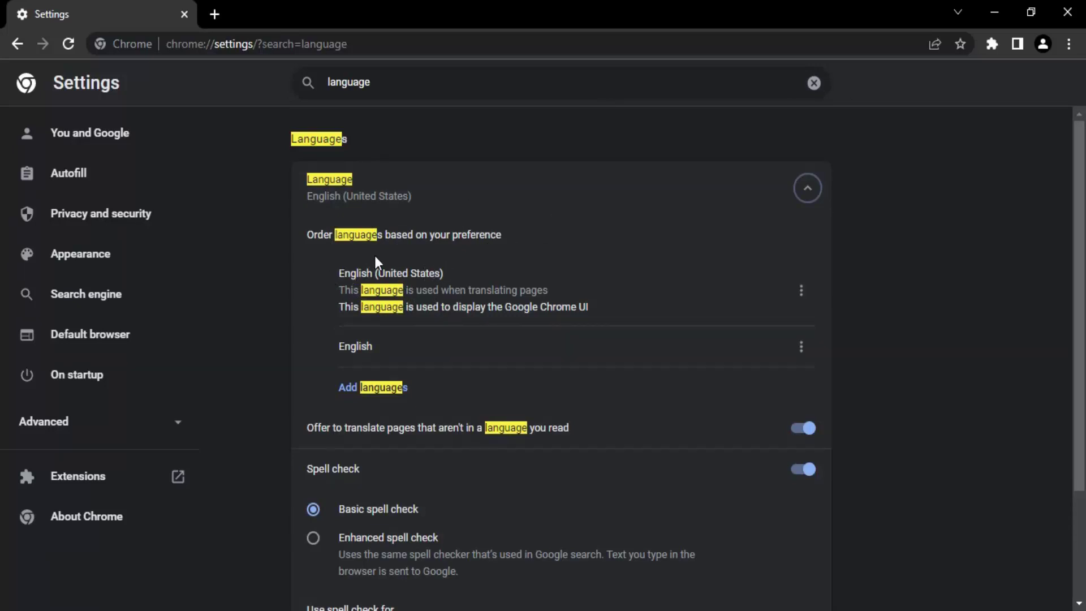
left_click(802, 292)
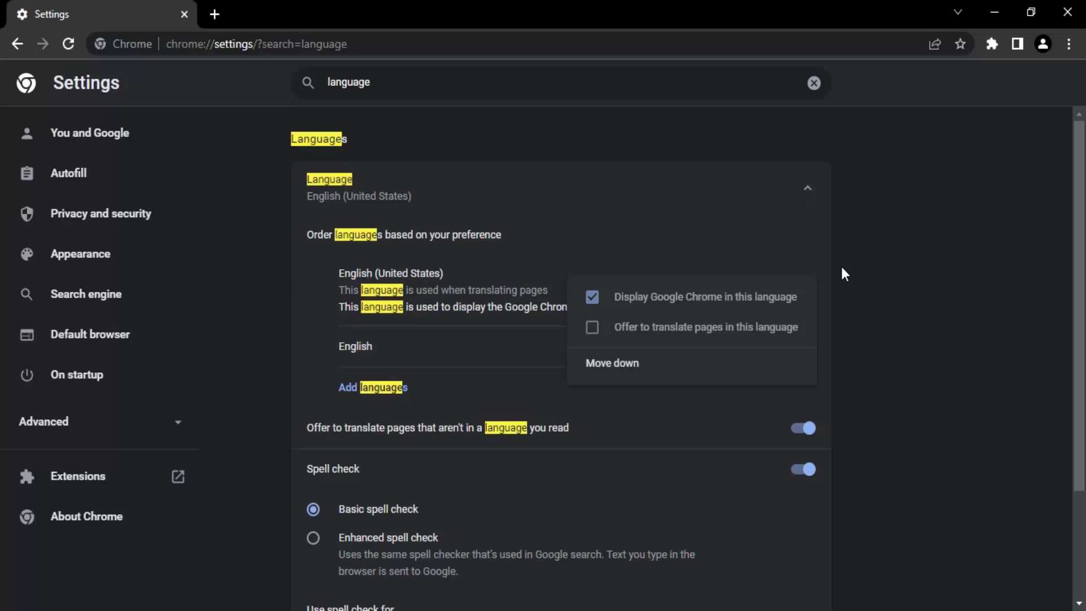
left_click(804, 293)
left_click(804, 292)
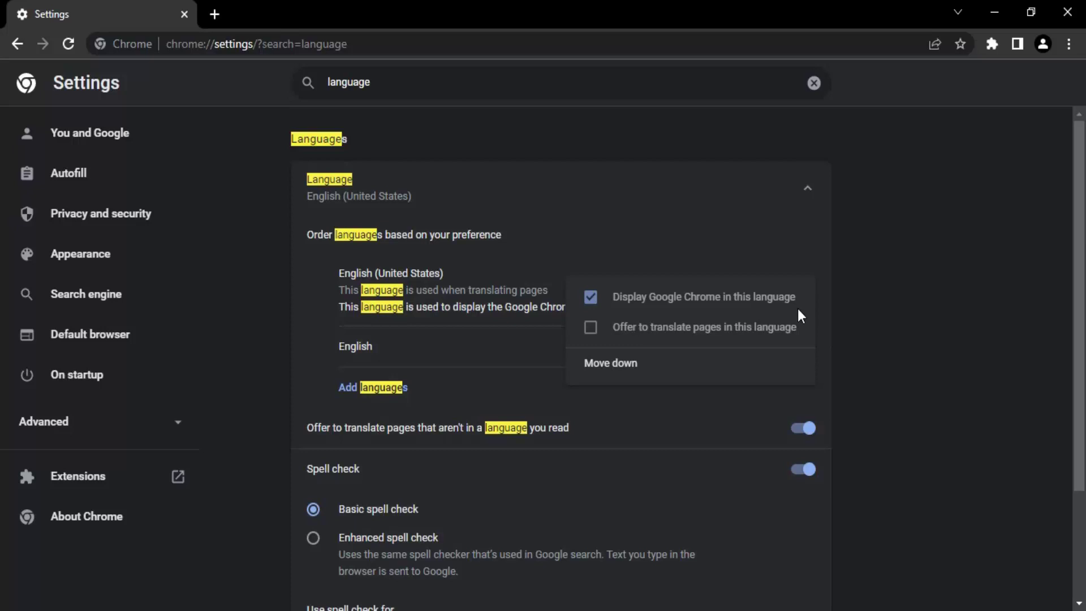
left_click(864, 286)
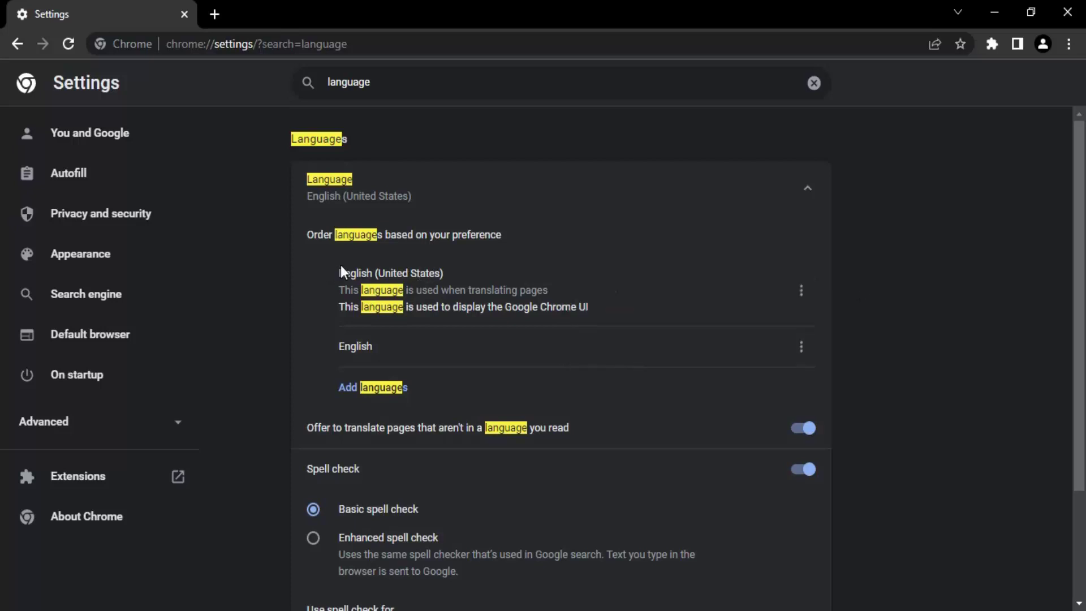
left_click_drag(341, 272, 590, 311)
left_click(589, 311)
left_click_drag(332, 275, 446, 277)
double_click(389, 347)
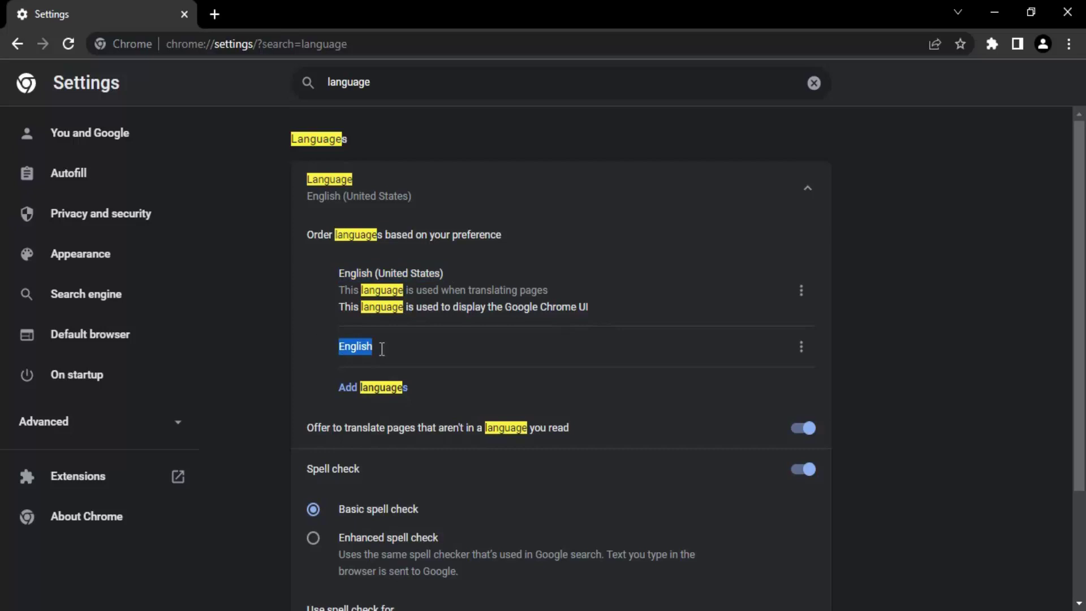
left_click(415, 353)
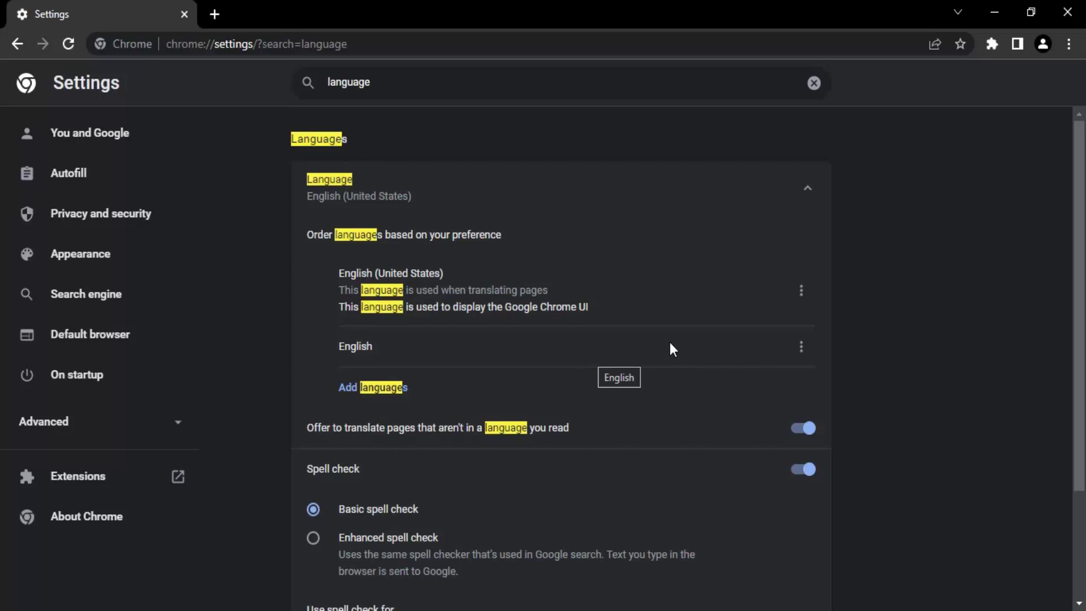
left_click(801, 290)
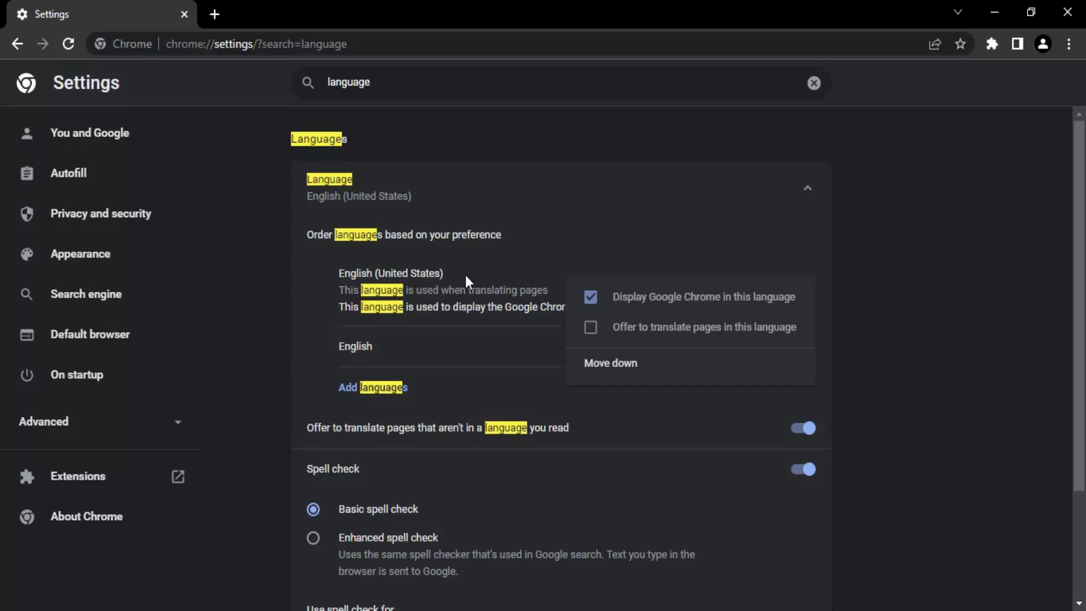
left_click(592, 331)
left_click(800, 293)
left_click(592, 332)
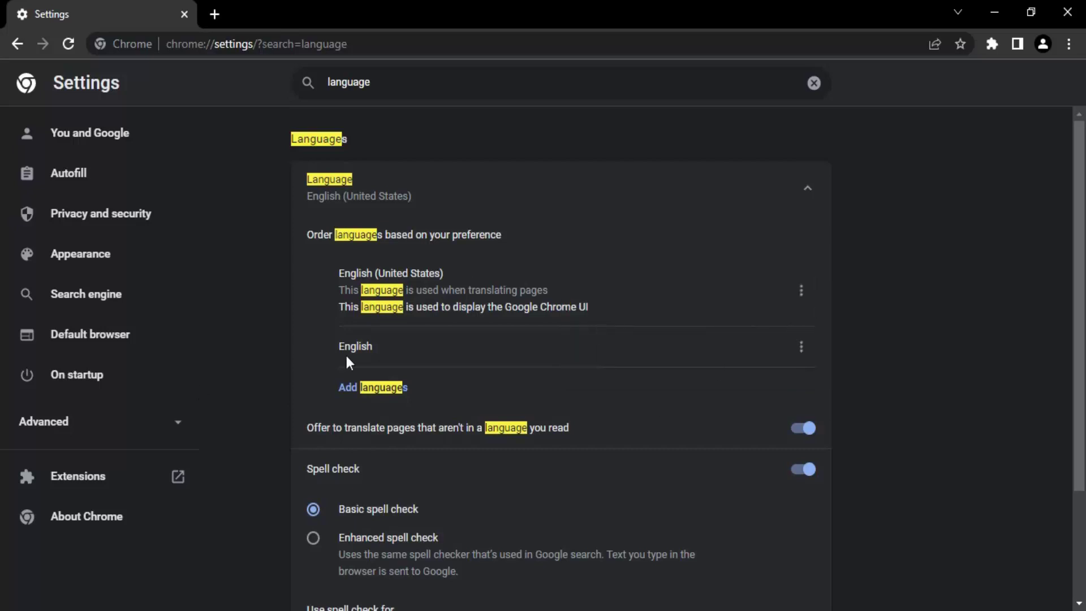
left_click(801, 346)
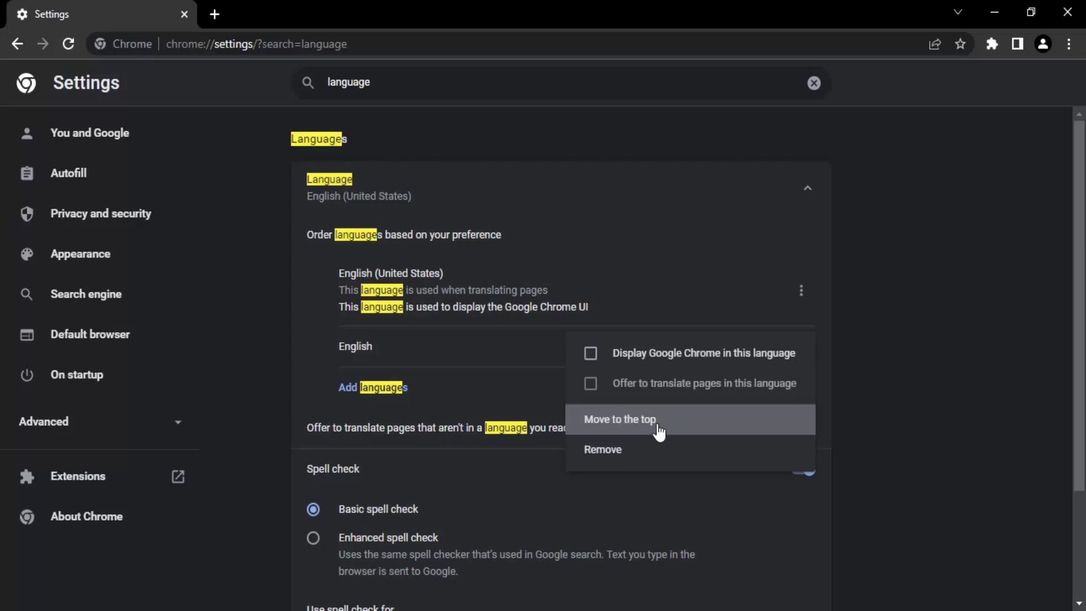
- Dismiss the English options, then search for and tick Hindi and Spanish in Add languages and add them
left_click(506, 397)
left_click(358, 390)
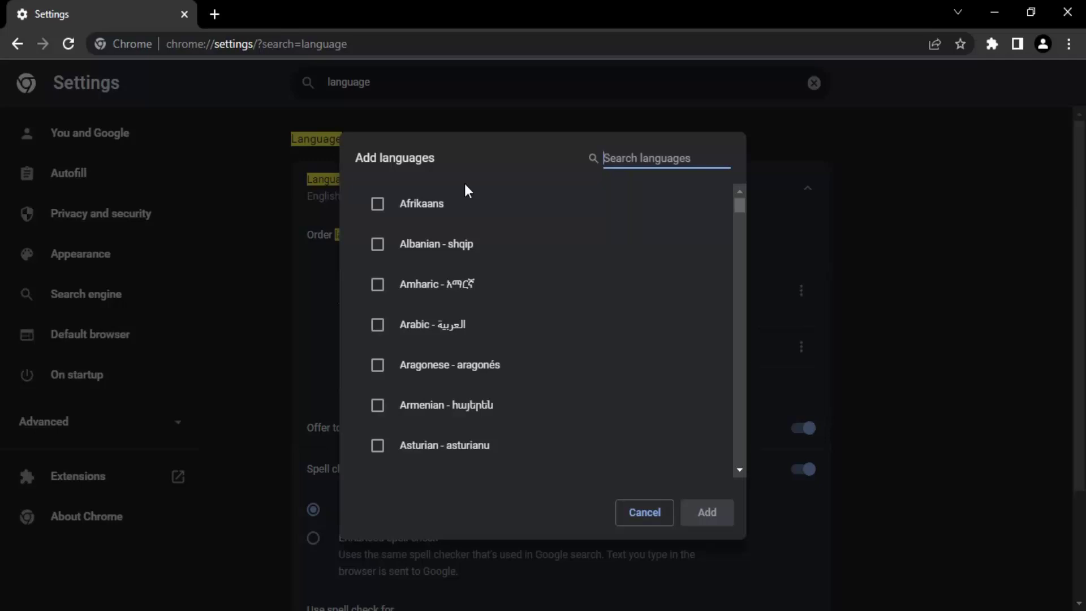
type("hindi")
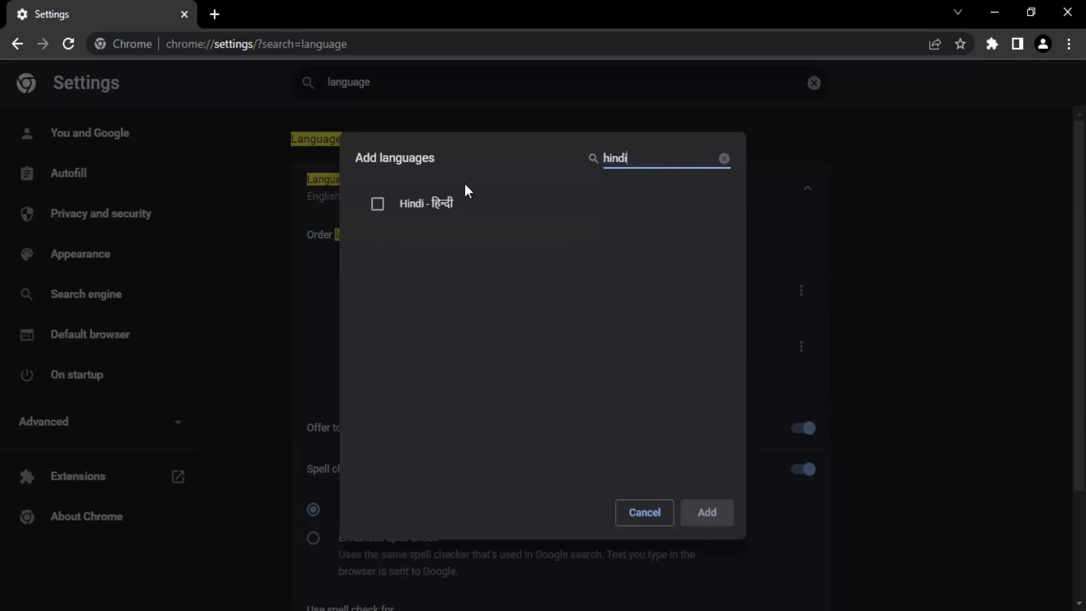
left_click(377, 205)
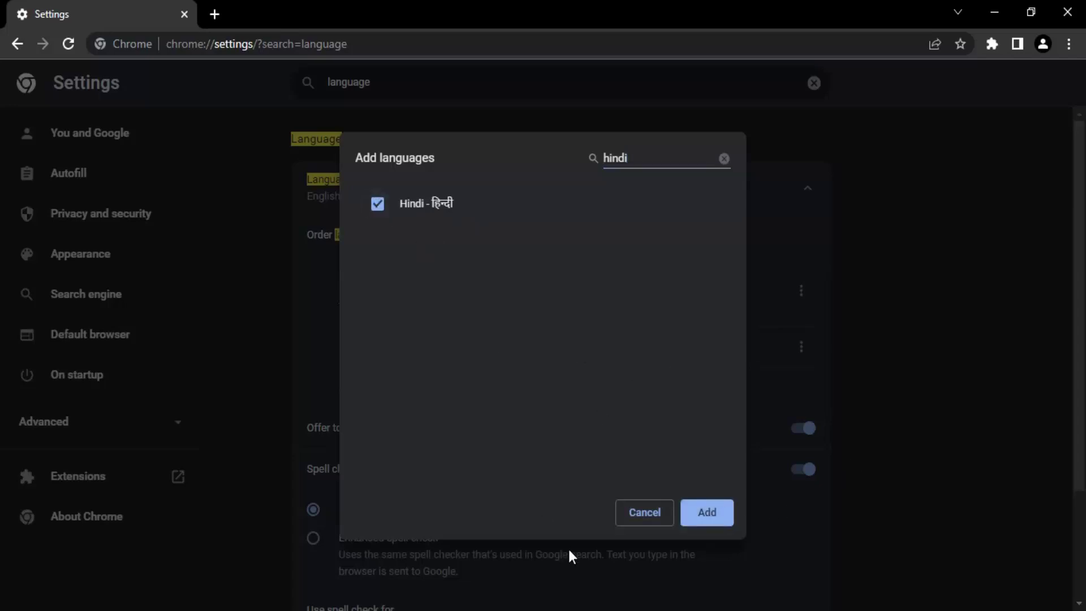
left_click(724, 158)
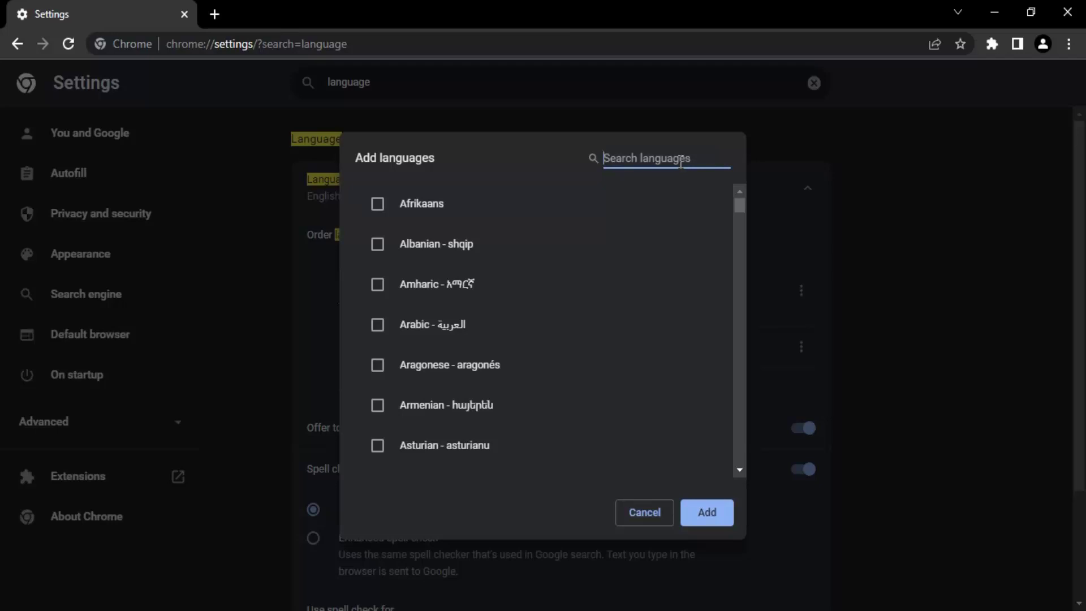
type("spanish")
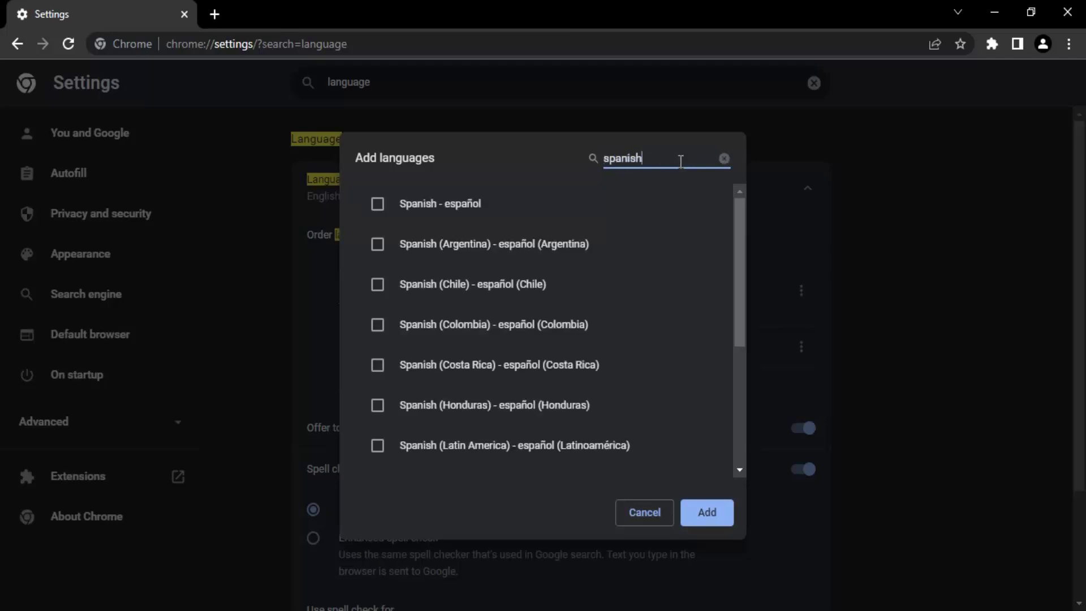
left_click(377, 203)
left_click(714, 508)
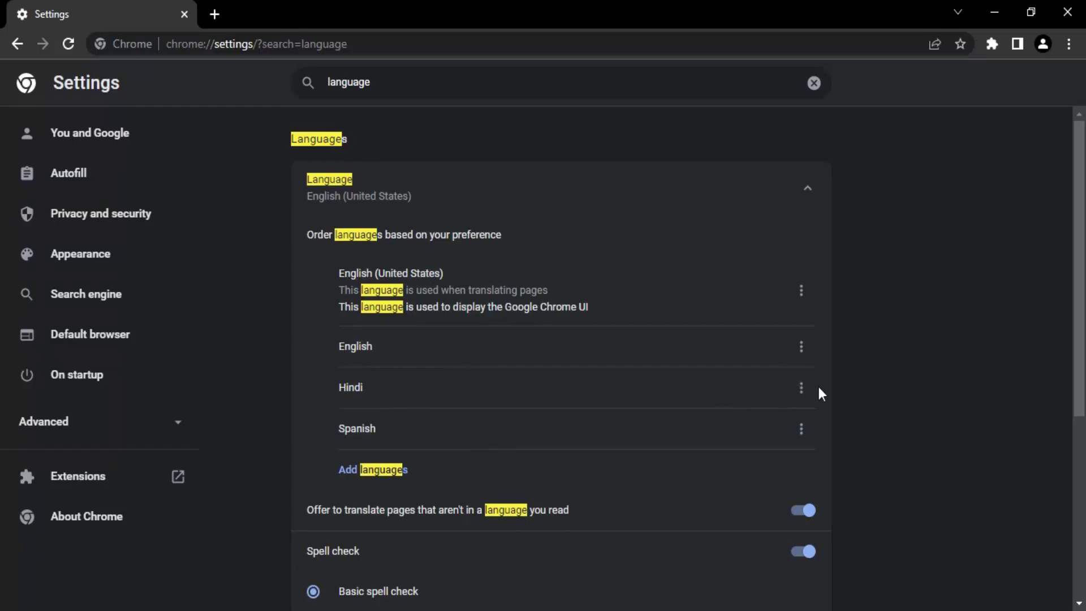
- Remove Hindi from the preferred languages, then add Hindi back through Add languages
left_click(801, 388)
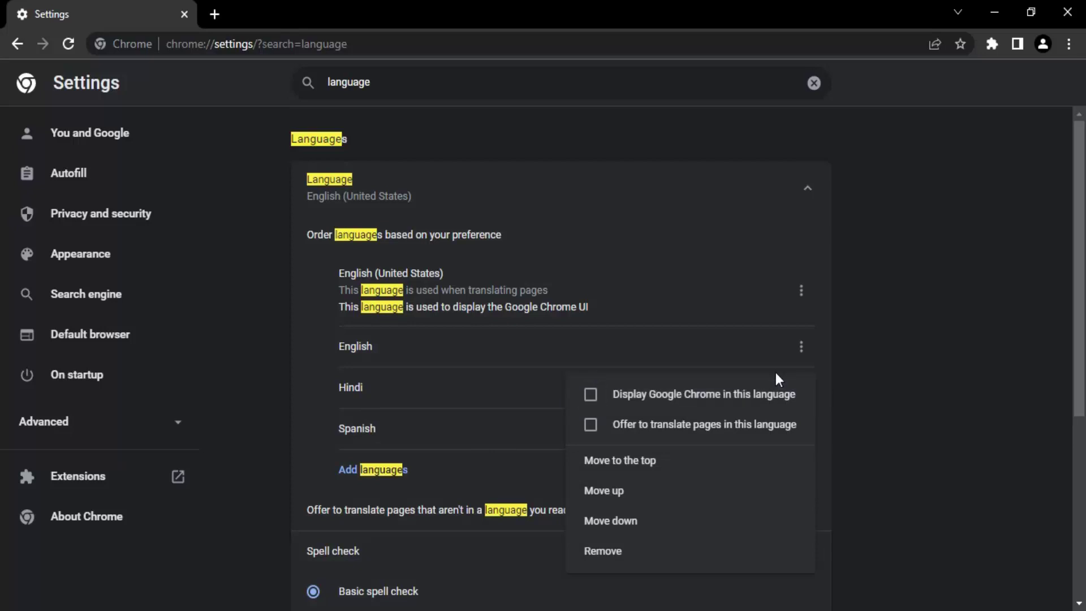
left_click(627, 552)
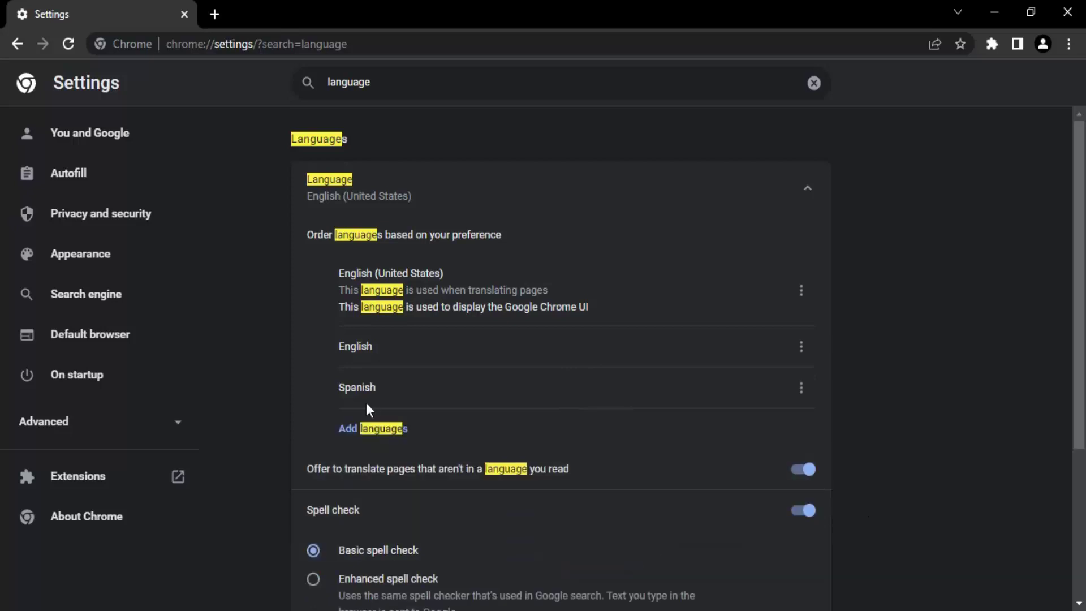
left_click(354, 433)
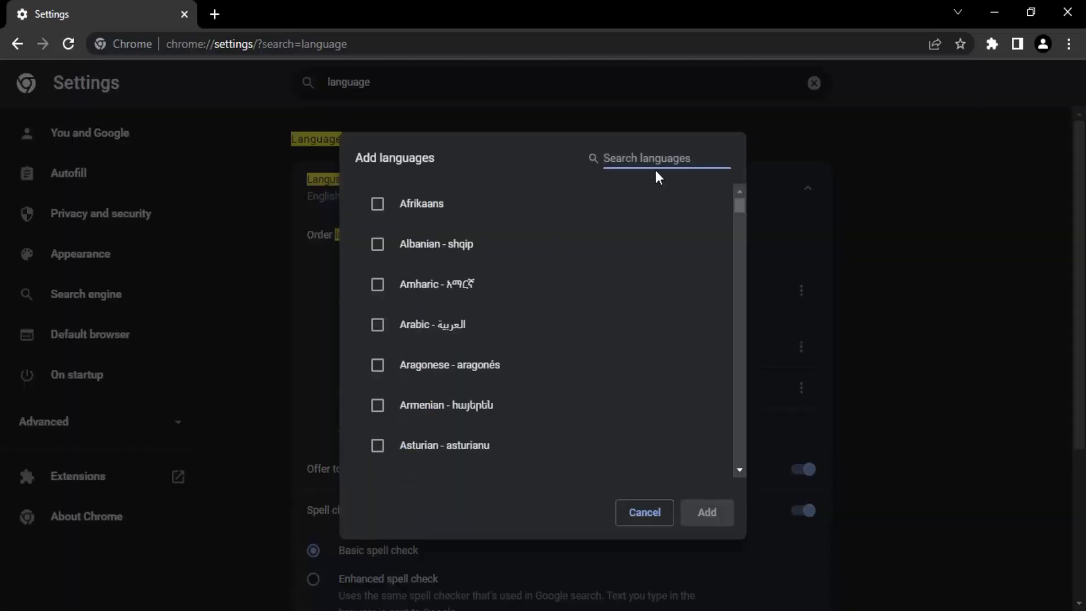
type("hinfd")
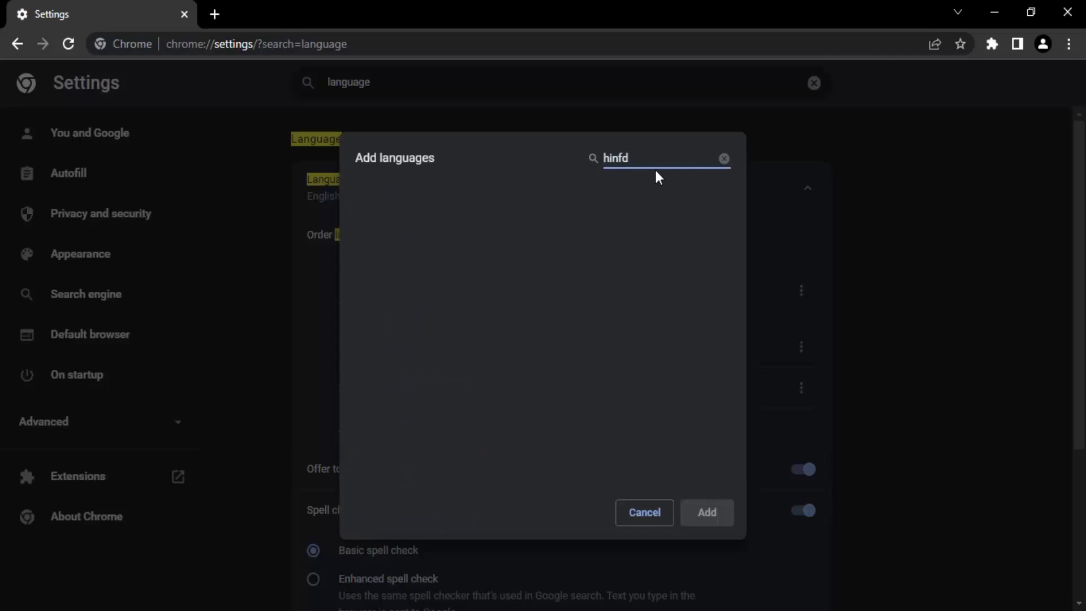
key("BackSpace")
key("BackSpace")
type("di")
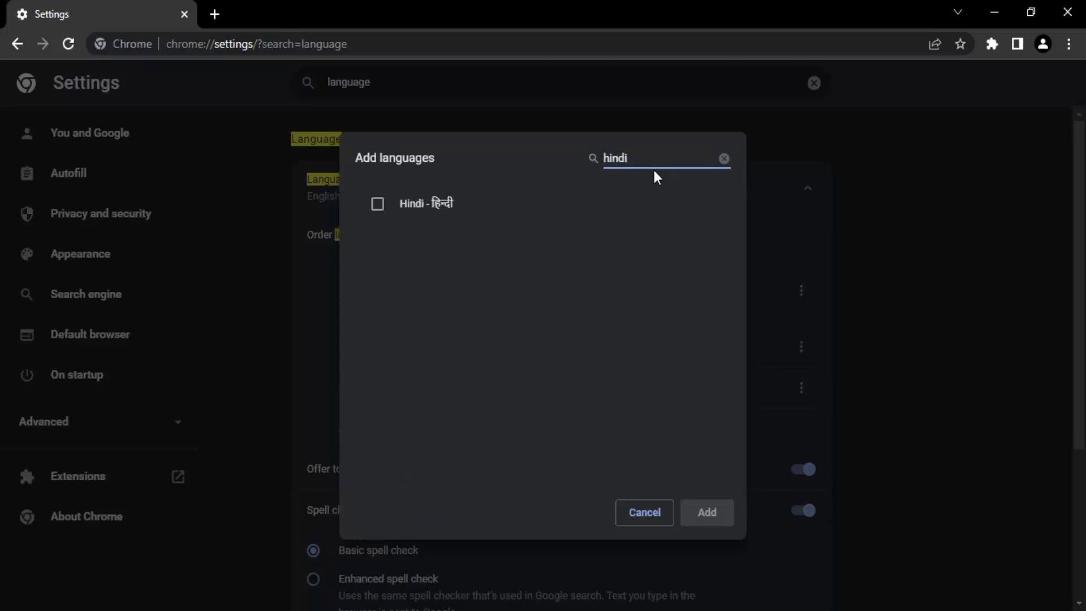
left_click(384, 205)
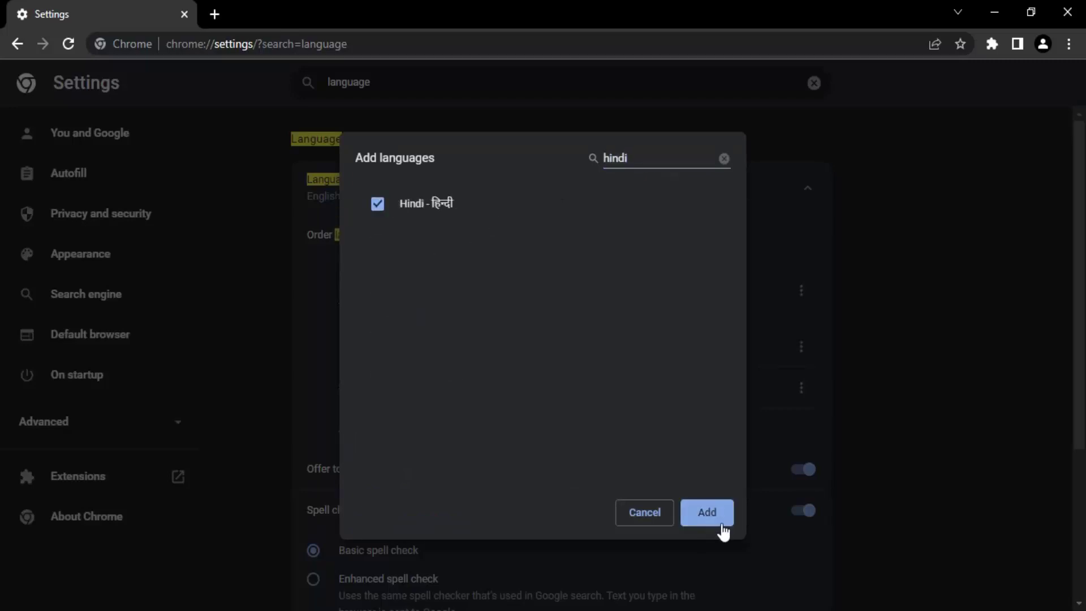
left_click(707, 512)
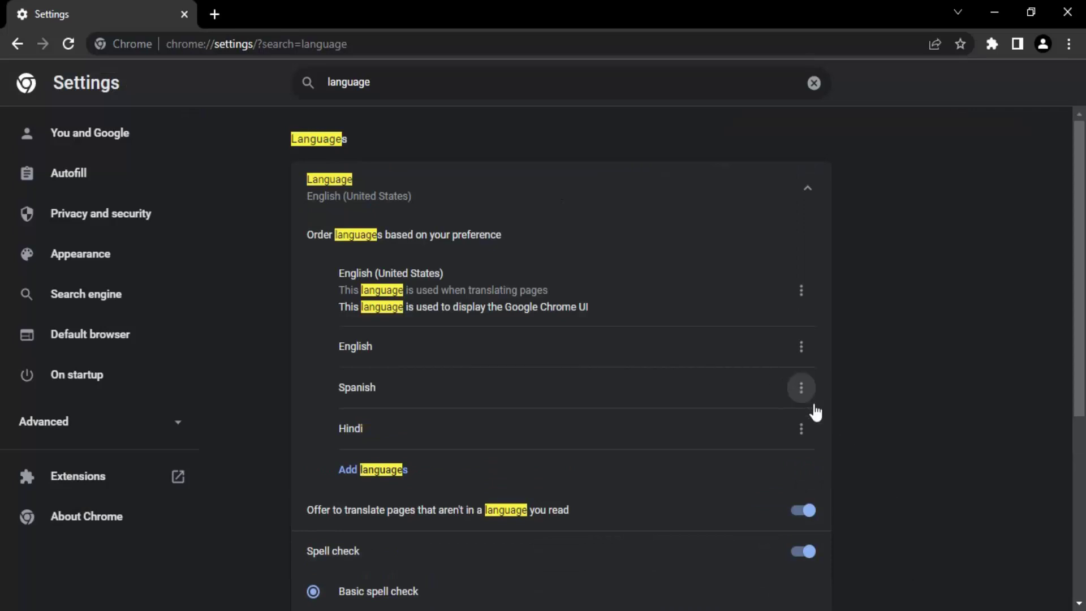
- Move Hindi up above Spanish, then remove Spanish from the list
left_click(801, 428)
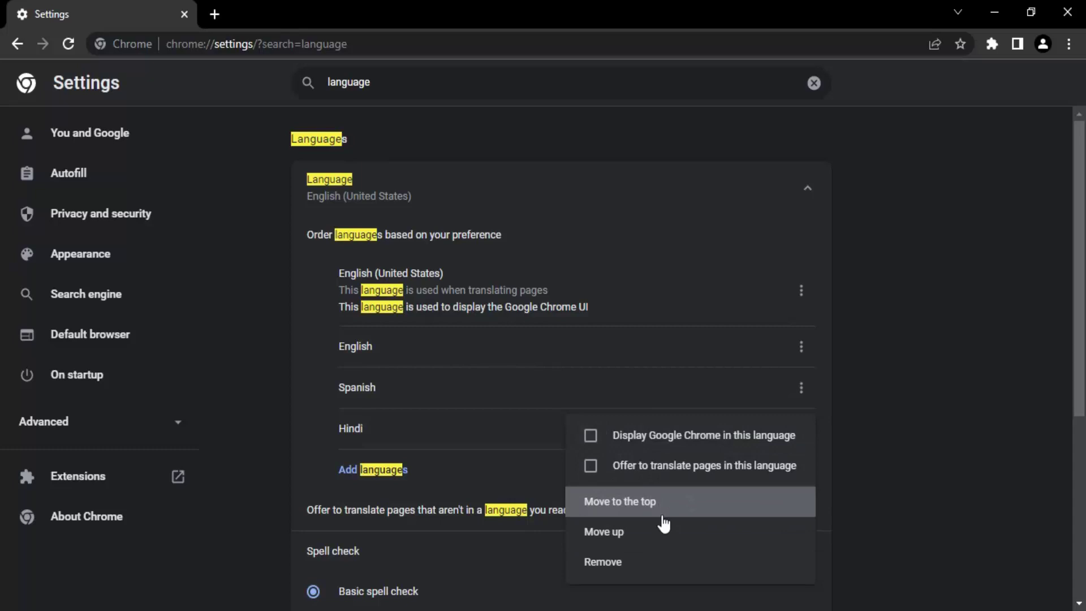
left_click(633, 534)
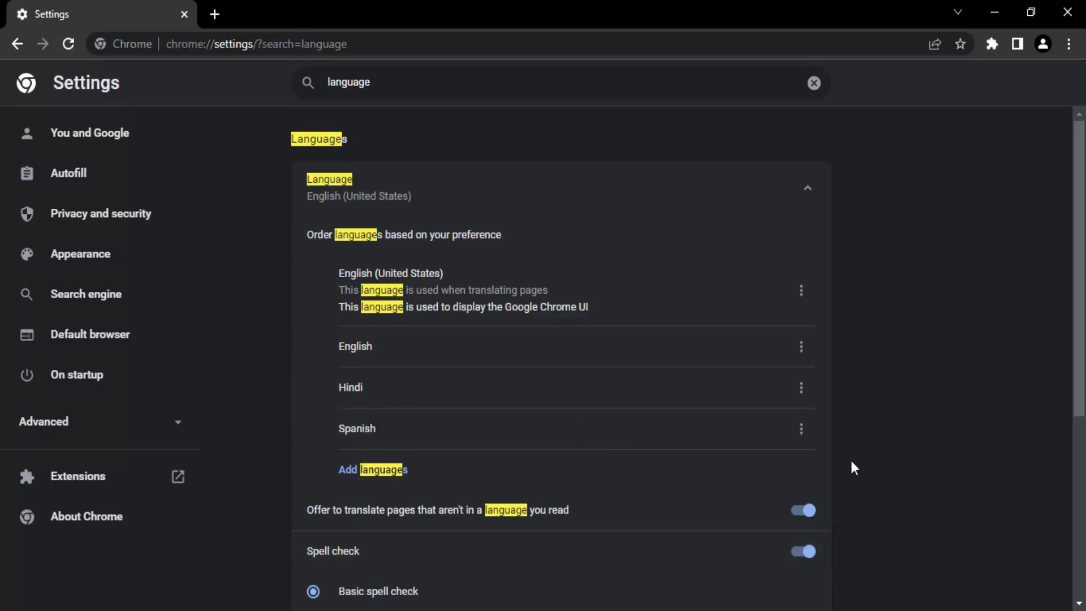
left_click(801, 428)
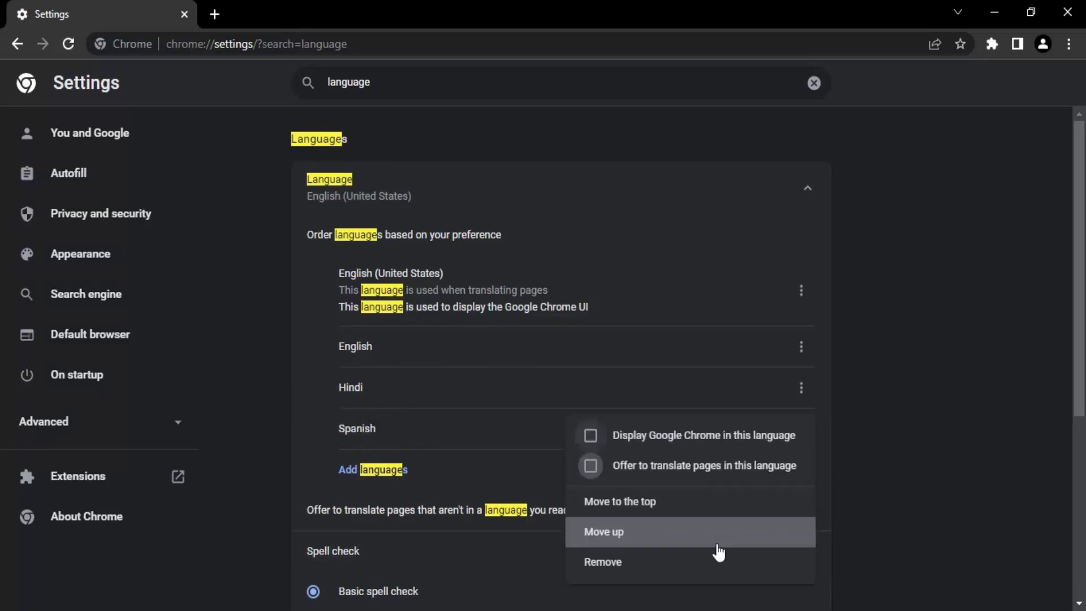
left_click(623, 561)
scroll(444, 492, "down", 1)
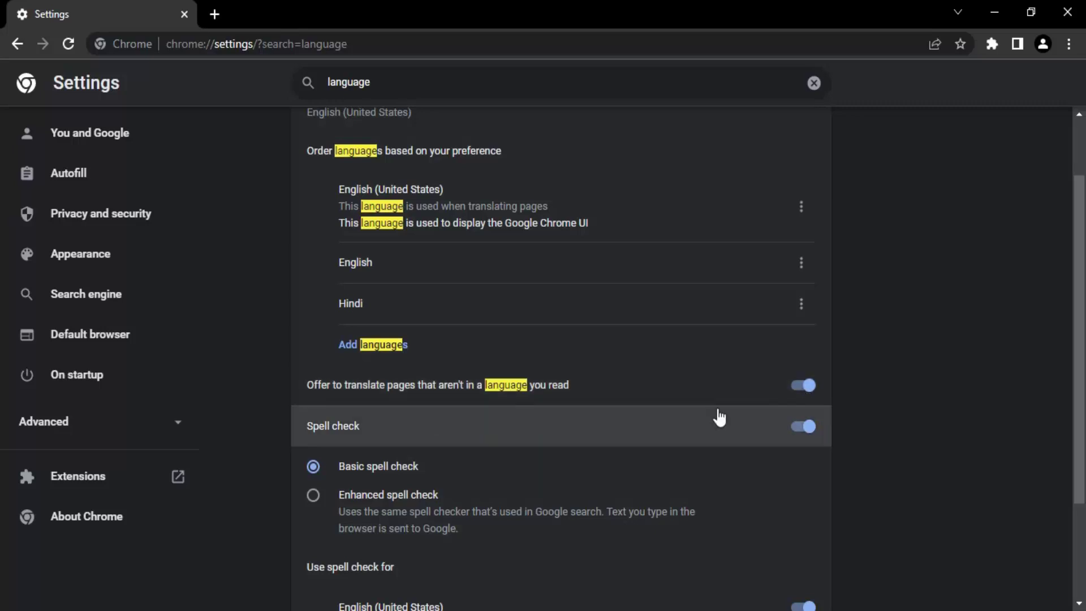
scroll(718, 415, "down", 1)
left_click(818, 306)
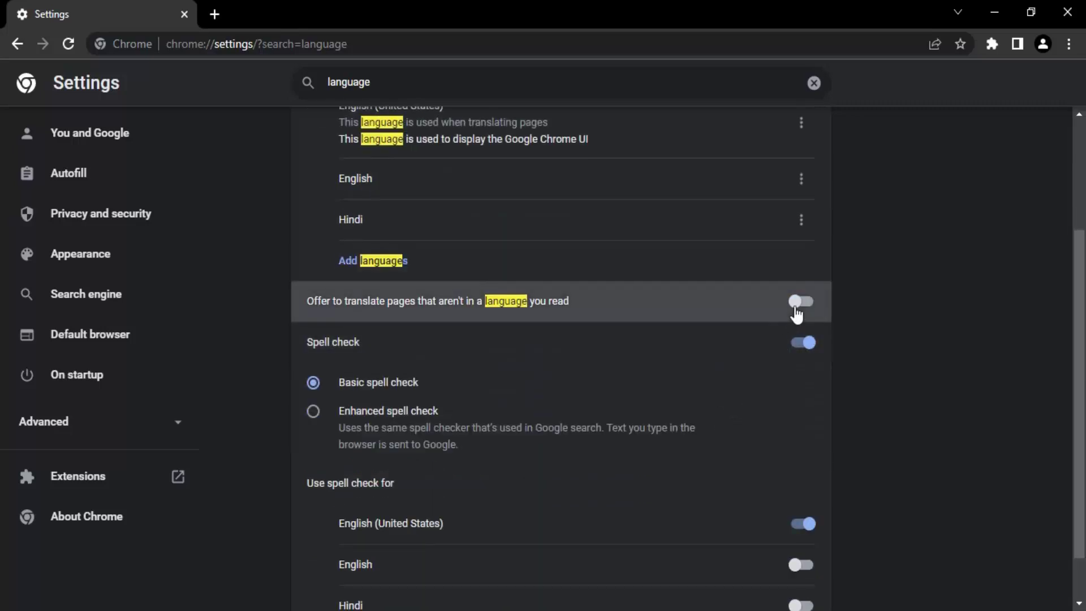
left_click(797, 307)
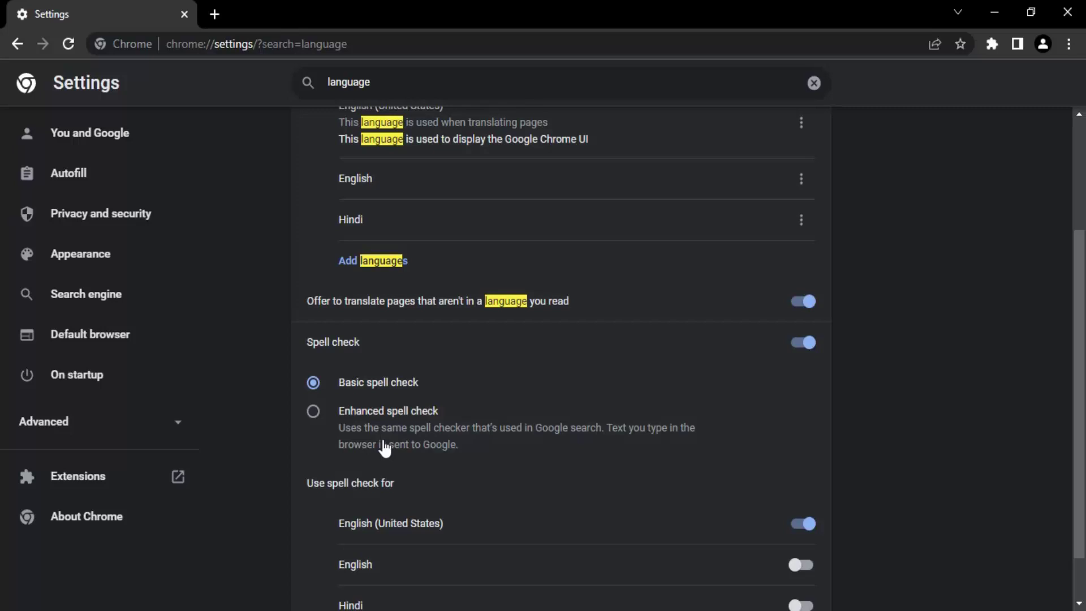
scroll(385, 447, "down", 1)
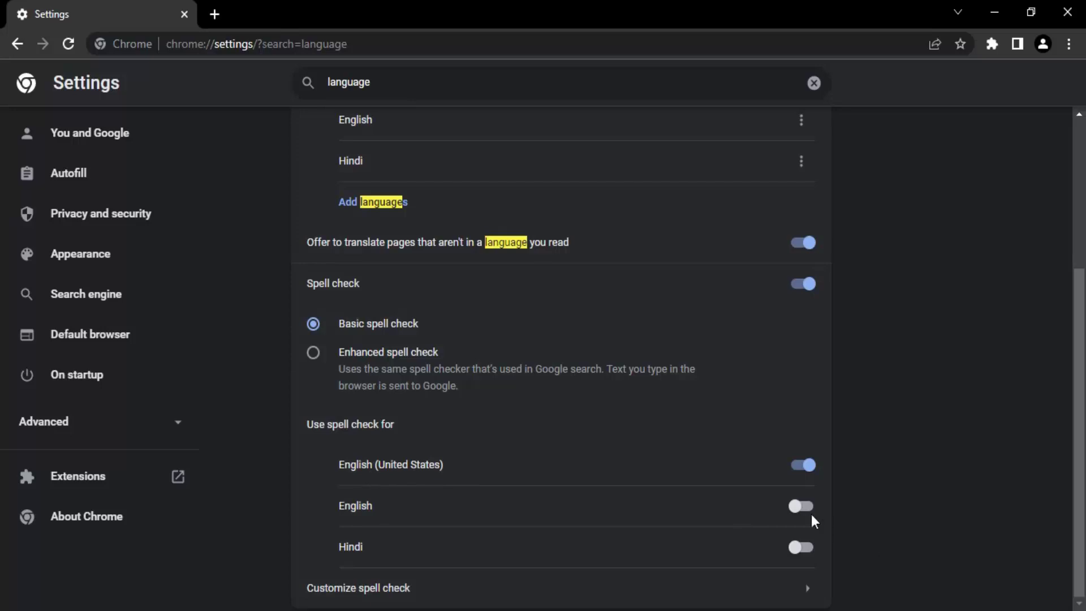
- Enable Hindi spell check and add 'Appleee' to the custom spell-check dictionary
left_click(801, 549)
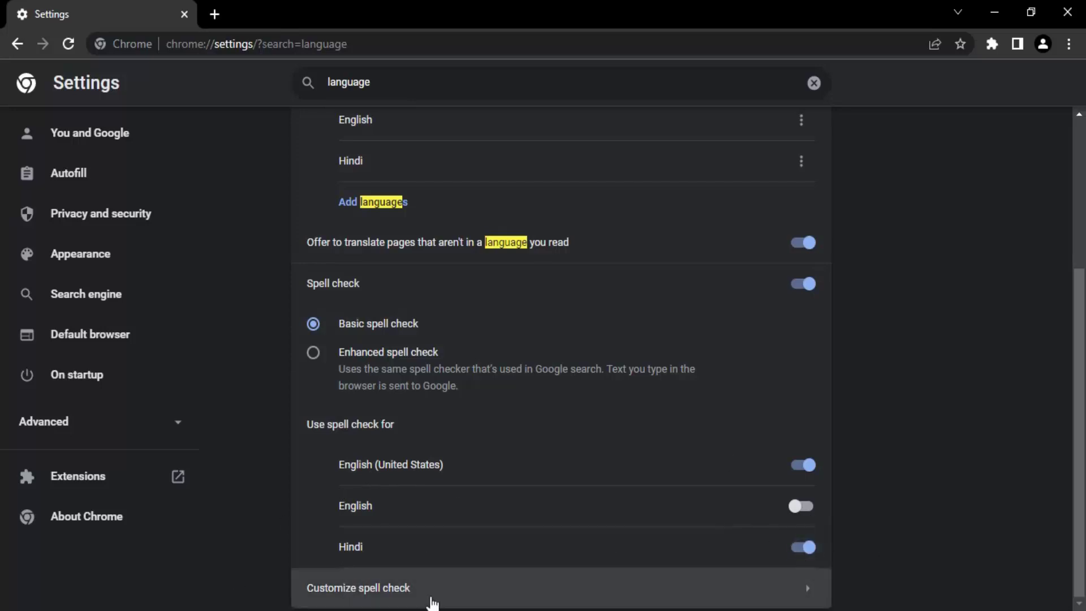
left_click(429, 597)
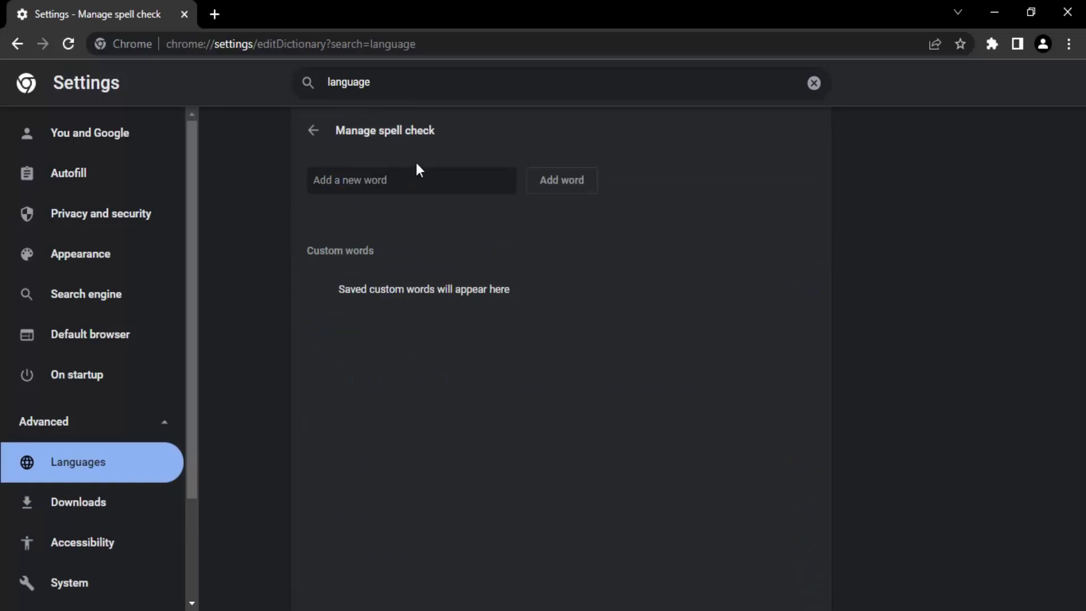
left_click(421, 180)
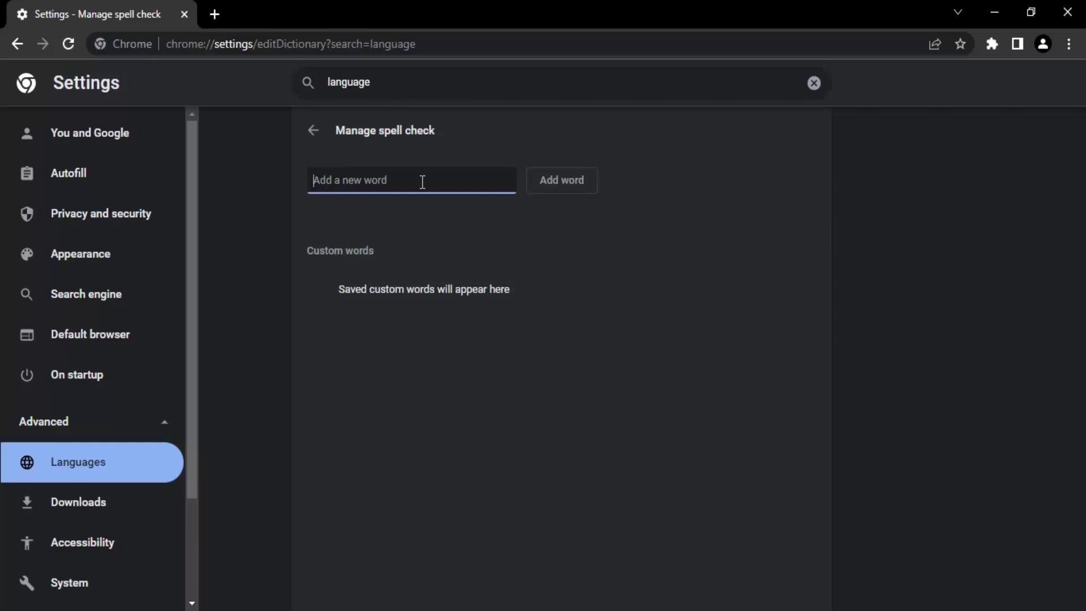
type("Appleee")
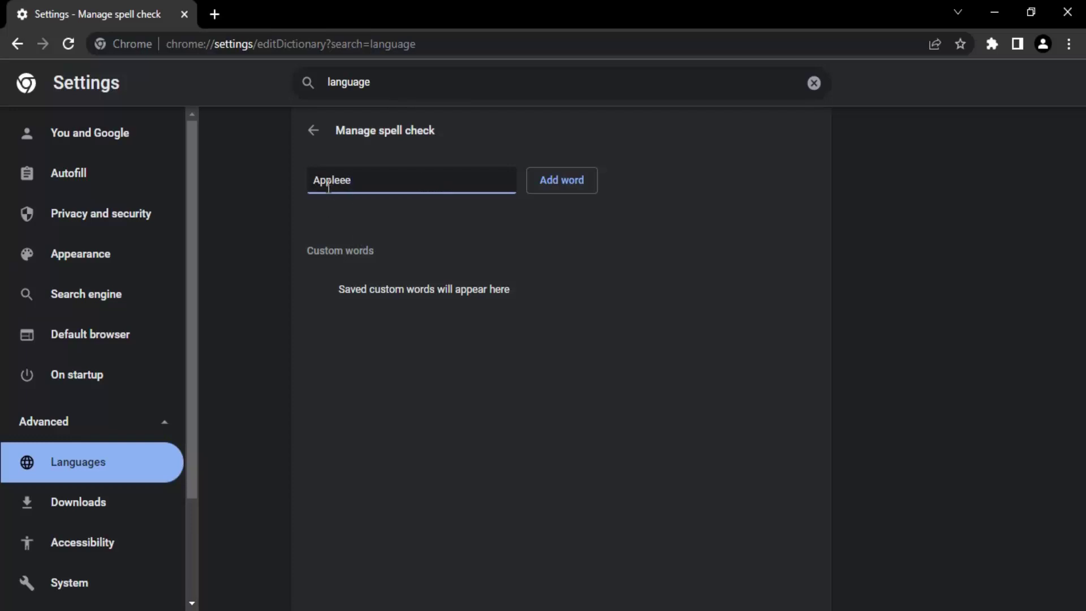
left_click(557, 192)
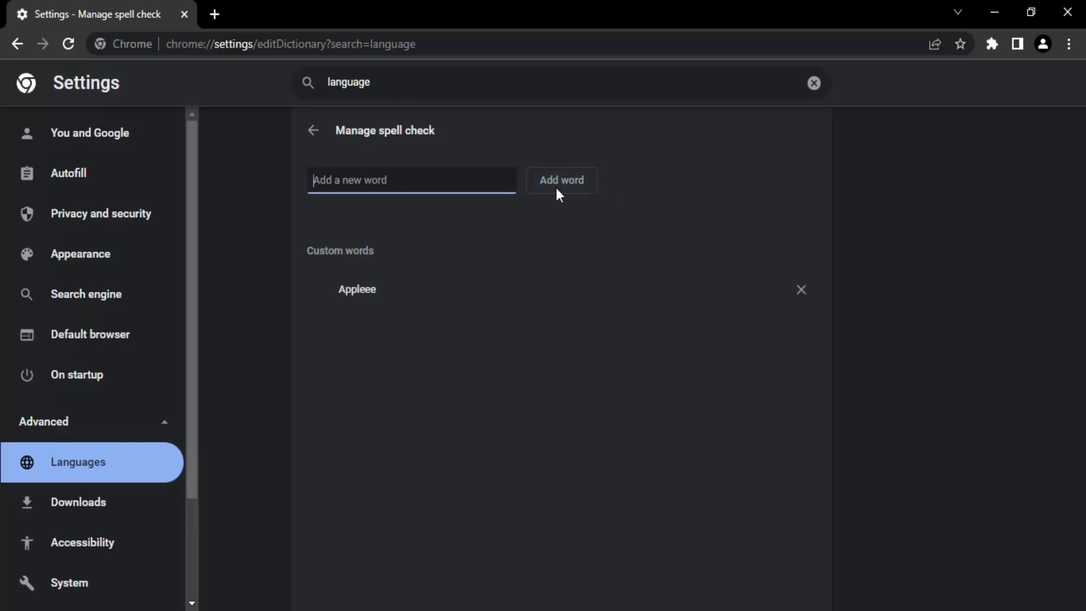
- Remove 'Appleee' from the custom dictionary and return to the Languages settings
left_click(802, 290)
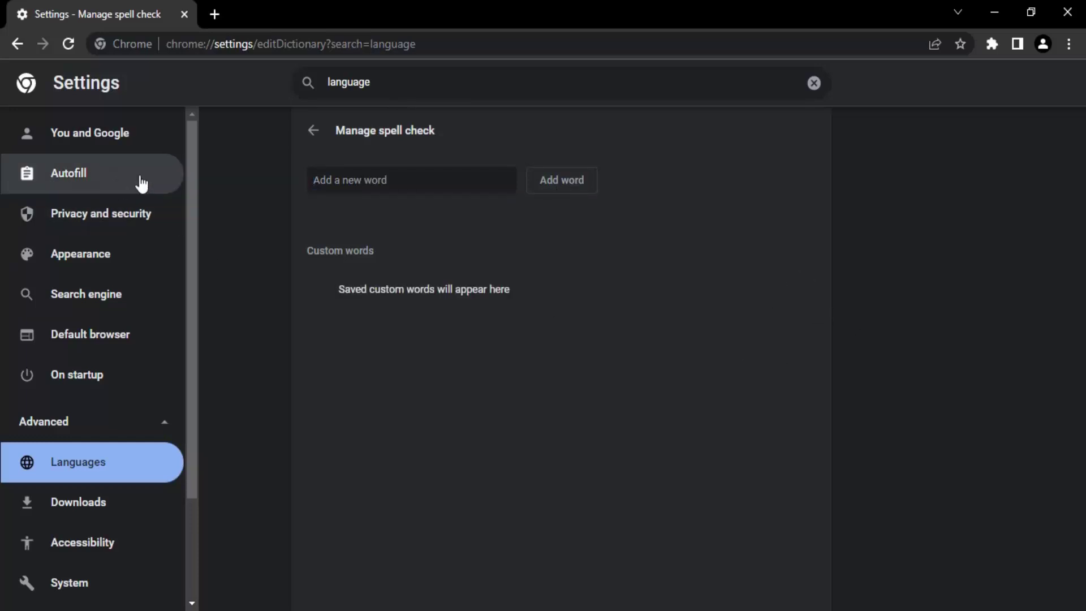
left_click(313, 131)
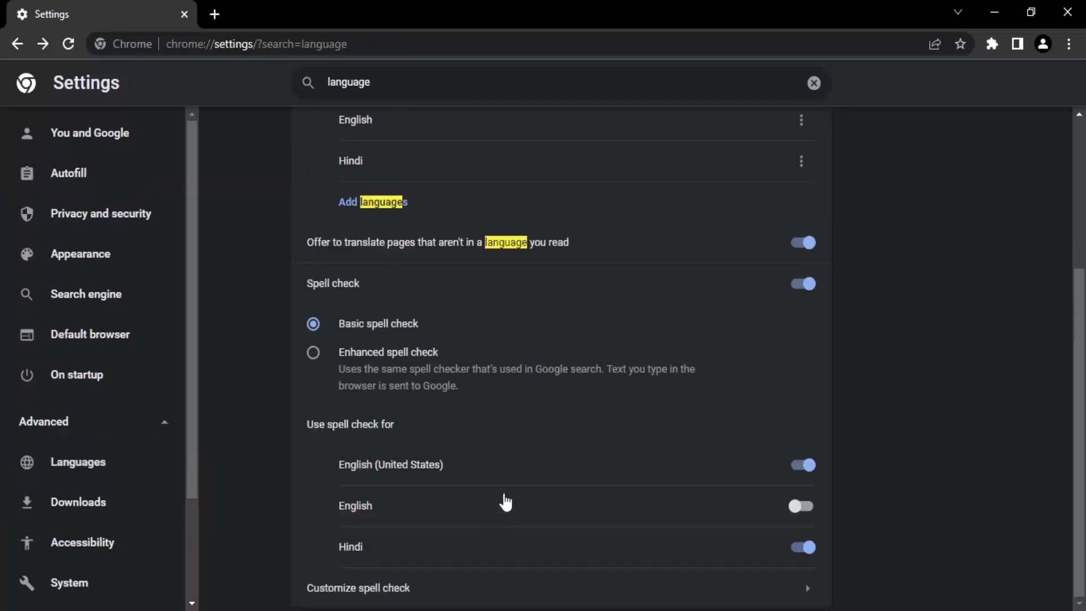
scroll(560, 486, "up", 4)
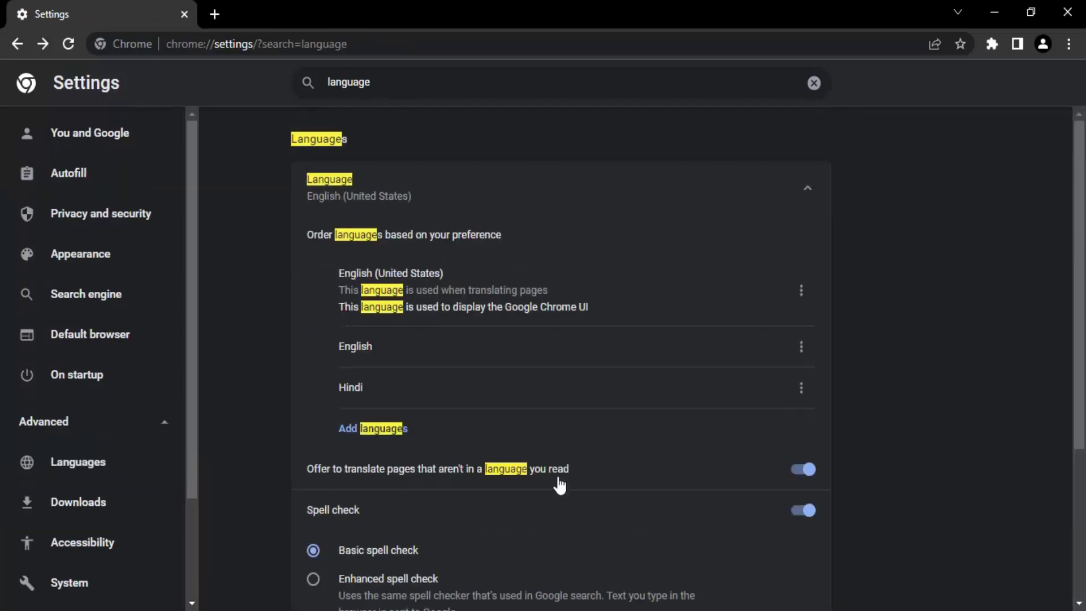
scroll(560, 485, "down", 3)
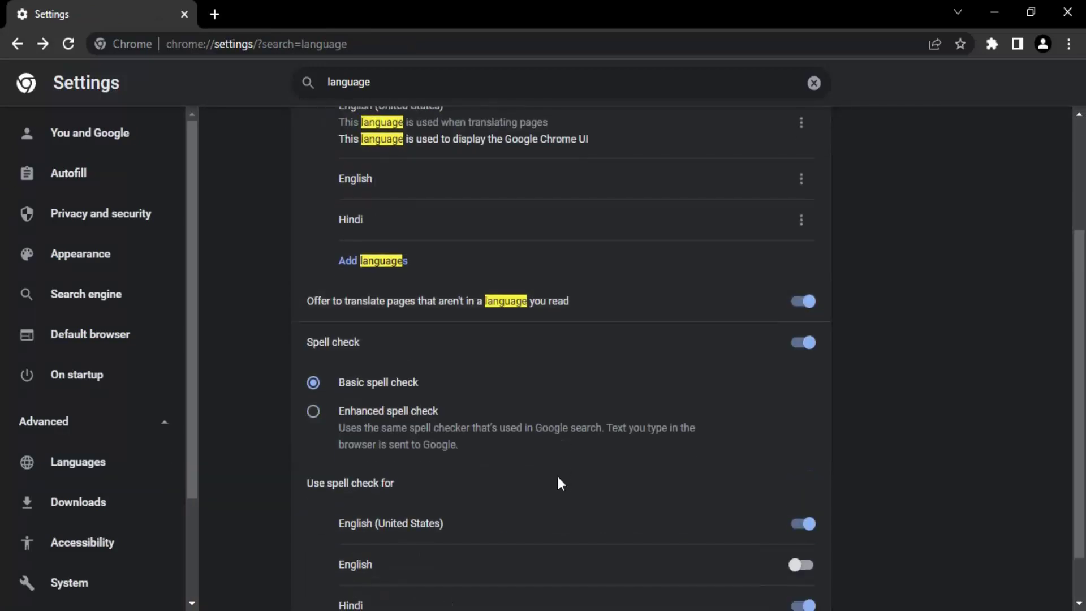
scroll(560, 484, "up", 1)
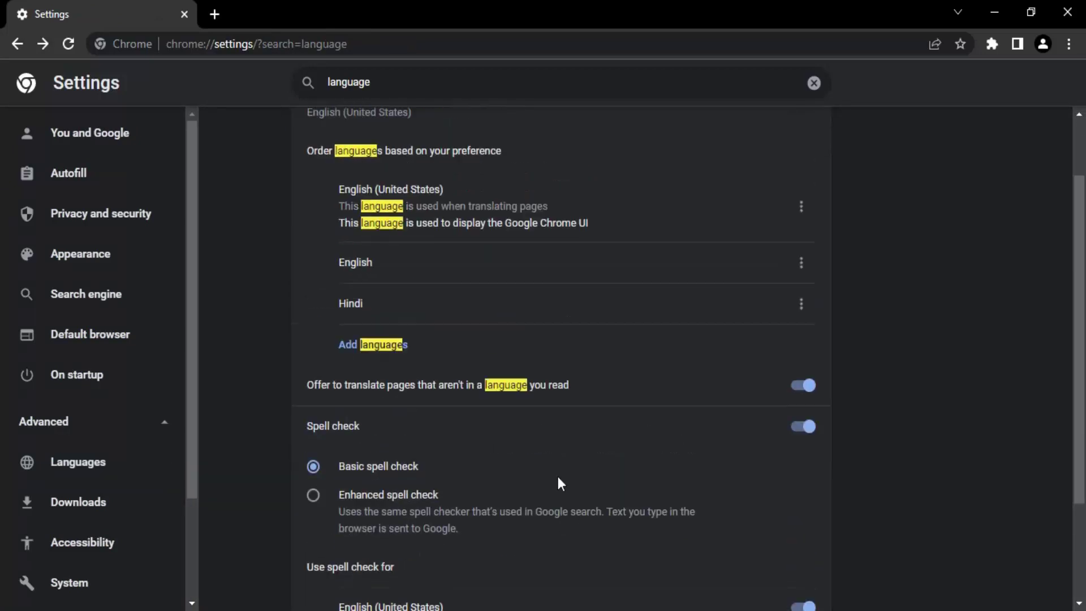